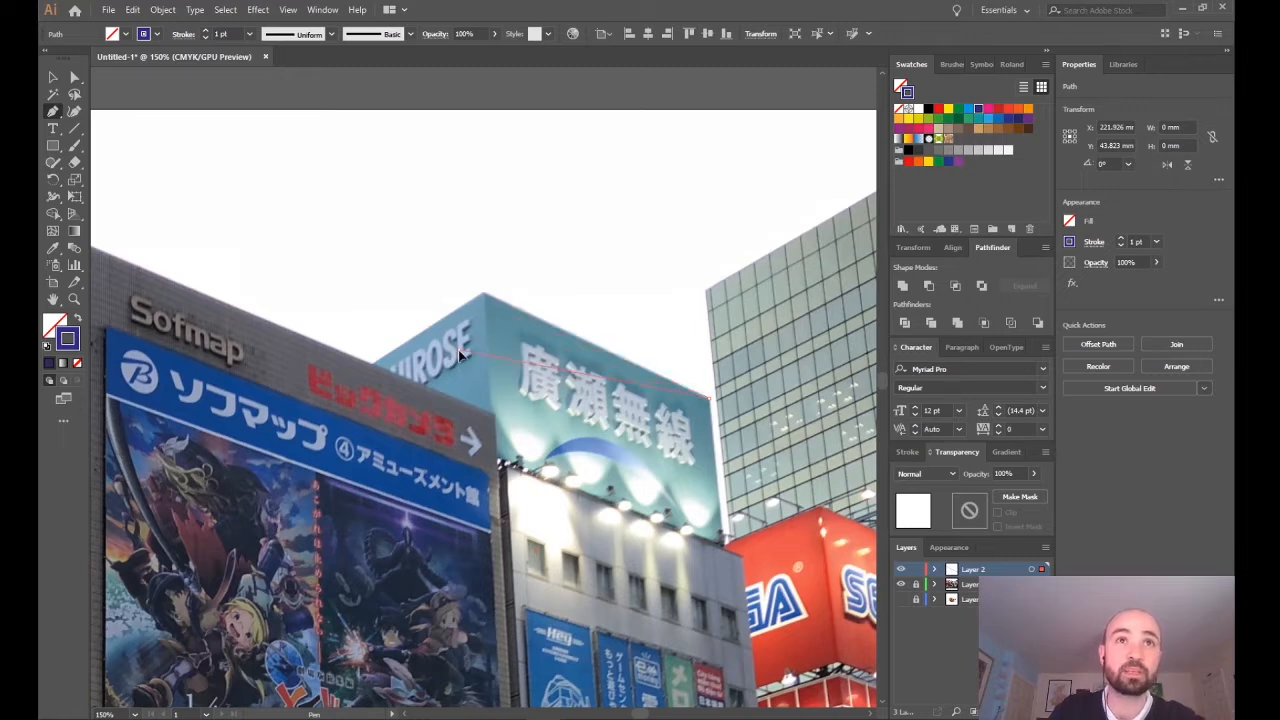
# Step: Trace the teal HIROSE building's roofline through its upper corner and down to the neighbouring roof with the Pen tool
pyautogui.click(482, 292)
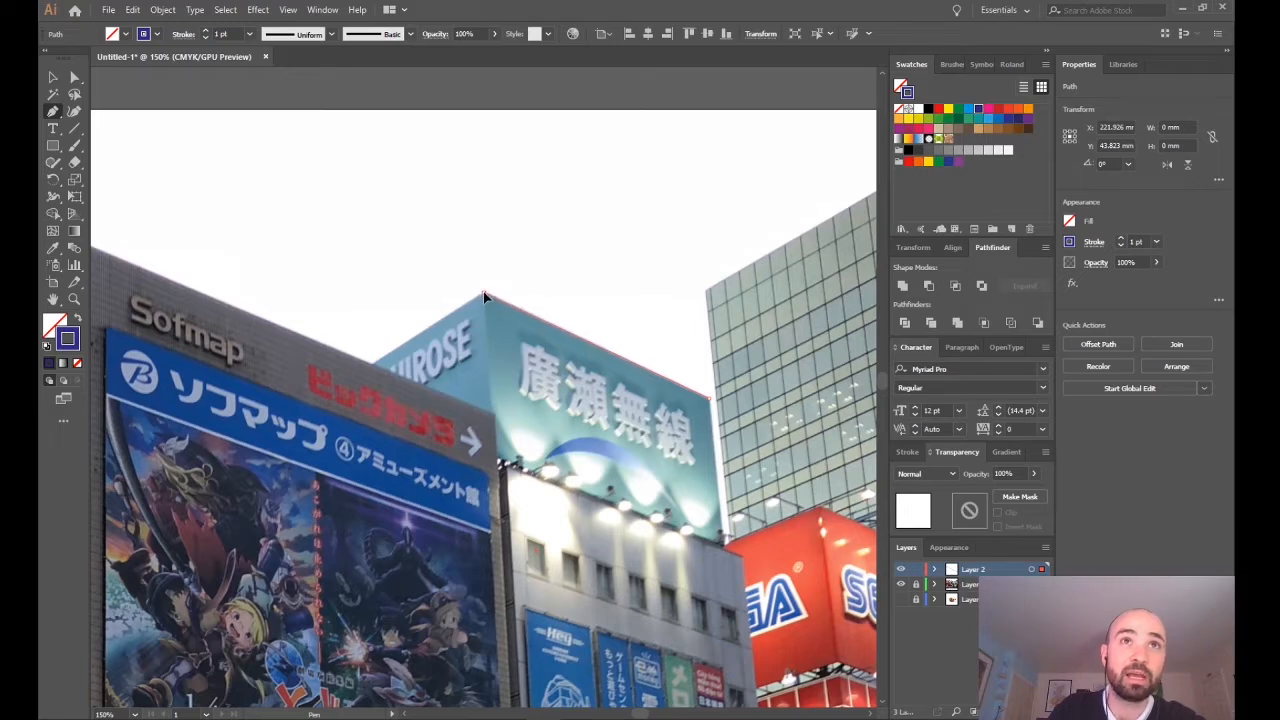
pyautogui.moveTo(483, 291); pyautogui.dragTo(373, 367)
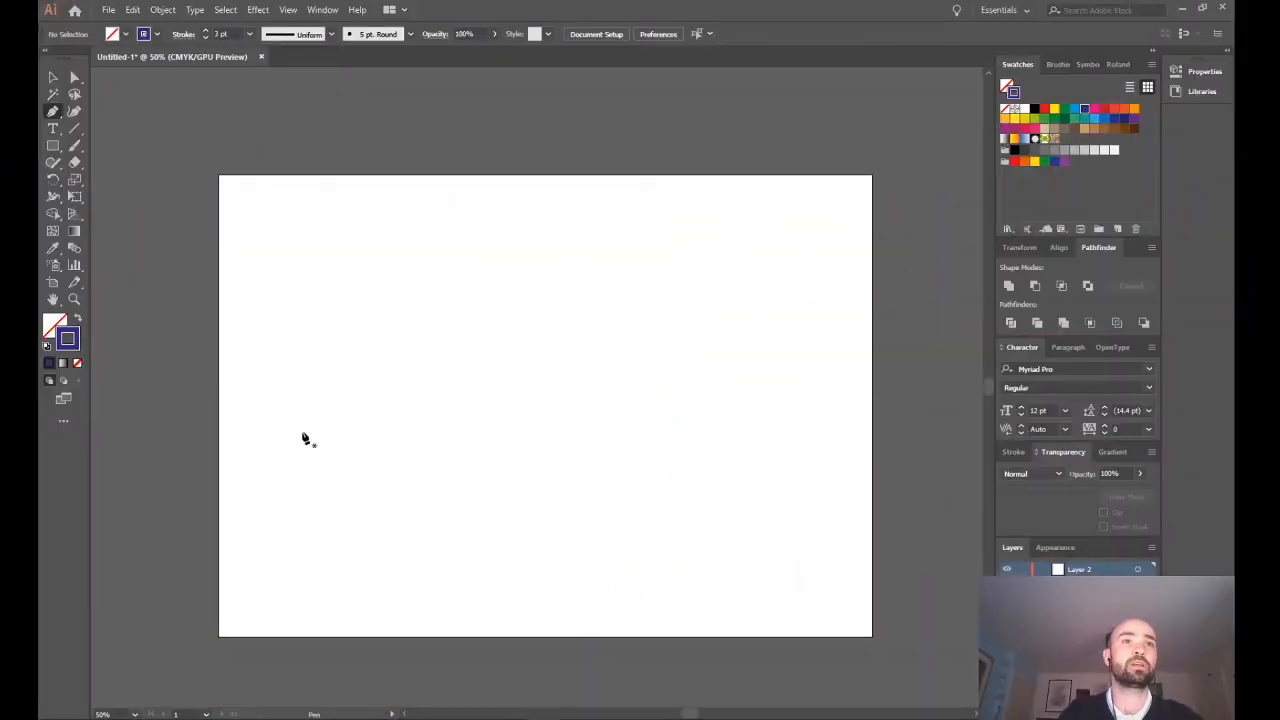
# Step: Draw a rising curve on the blank artboard, remove its end anchor's outgoing handle, and add a straight vertical segment about 74 mm long
pyautogui.click(297, 427)
pyautogui.moveTo(409, 268); pyautogui.dragTo(502, 274)
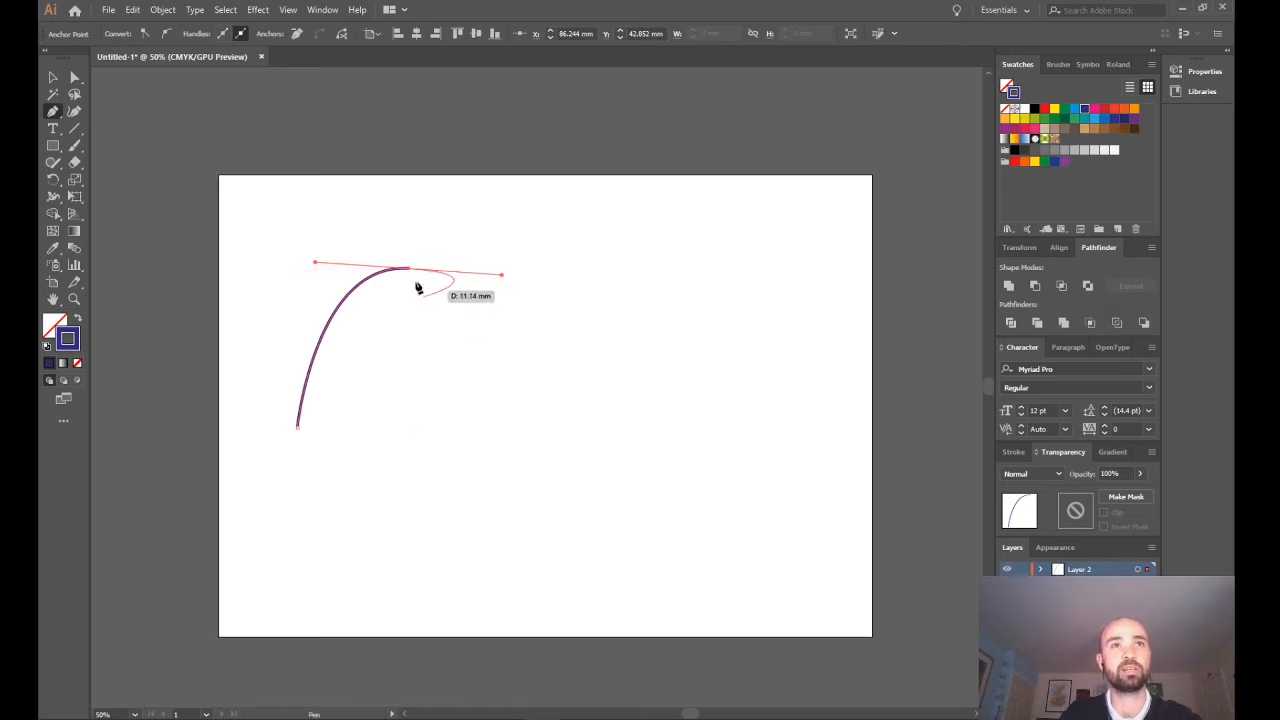
pyautogui.moveTo(441, 277); pyautogui.dragTo(503, 274)
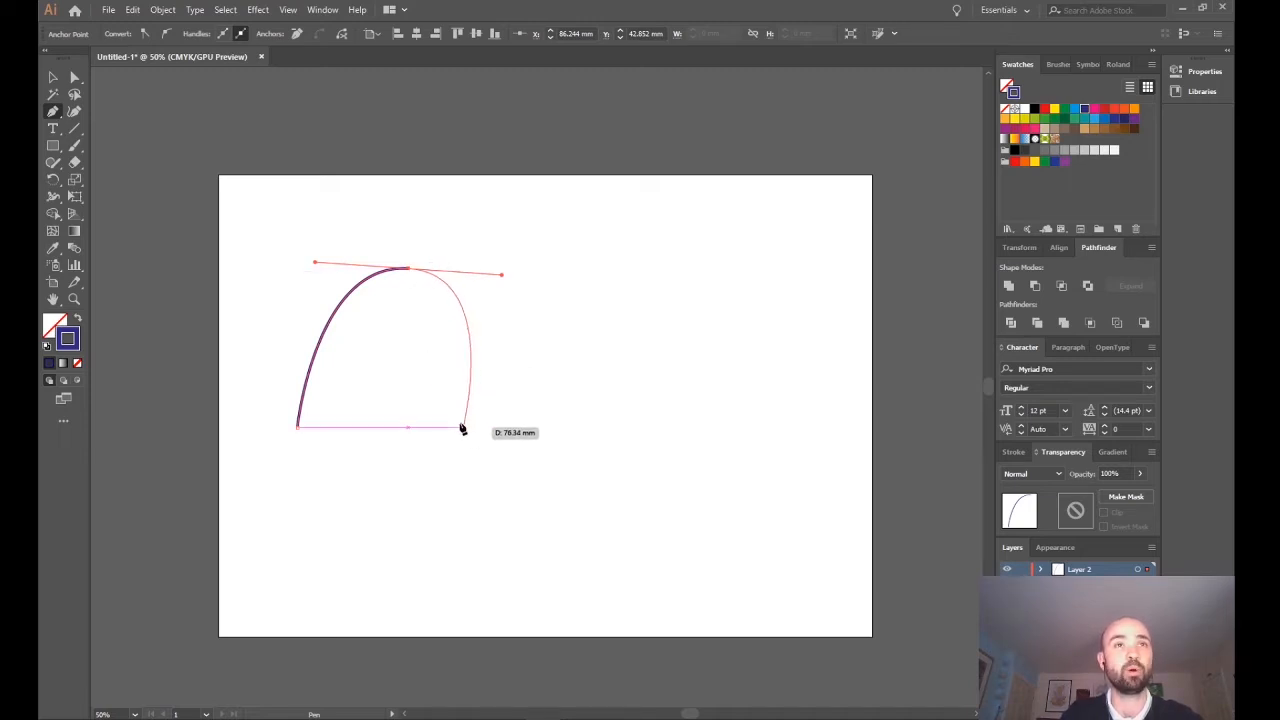
pyautogui.moveTo(409, 271); pyautogui.dragTo(410, 275)
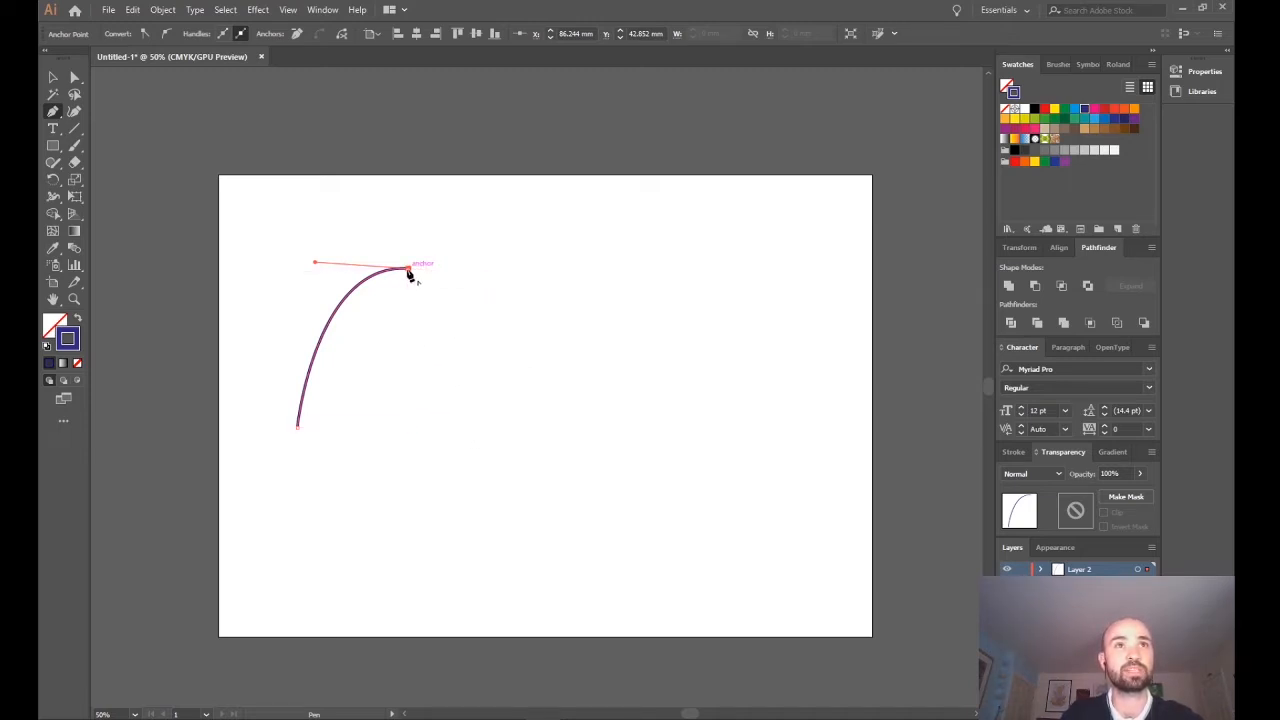
pyautogui.click(409, 433)
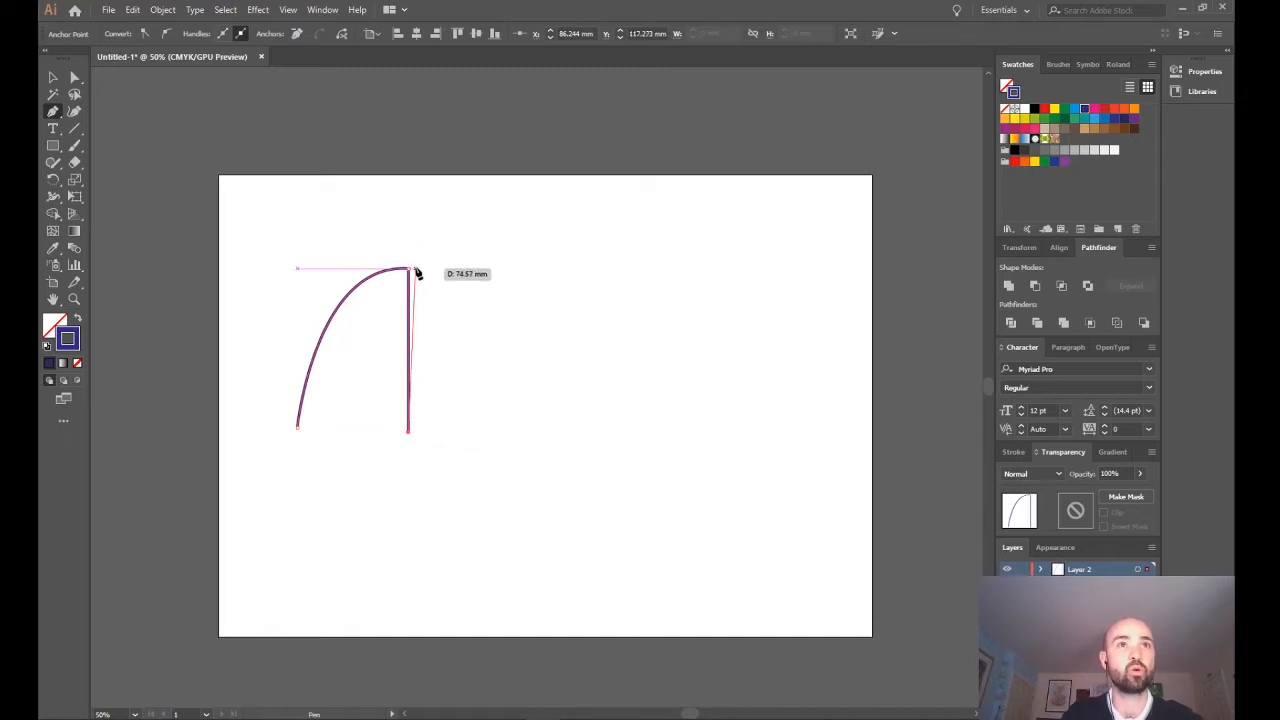
# Step: Extend the path with further curved segments, retracting the outgoing handle at the first crest to make a sharp corner
pyautogui.moveTo(531, 430); pyautogui.dragTo(532, 300)
pyautogui.moveTo(640, 309); pyautogui.dragTo(692, 338)
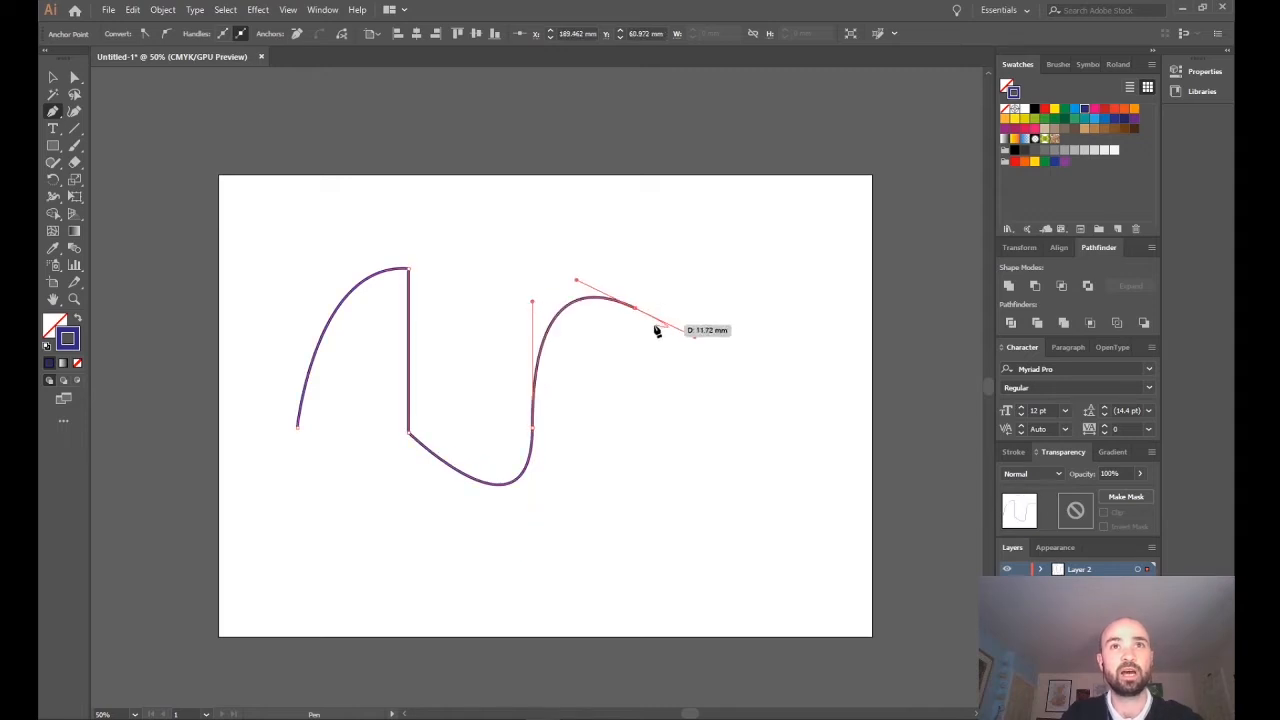
pyautogui.click(638, 310)
pyautogui.moveTo(770, 288); pyautogui.dragTo(788, 286)
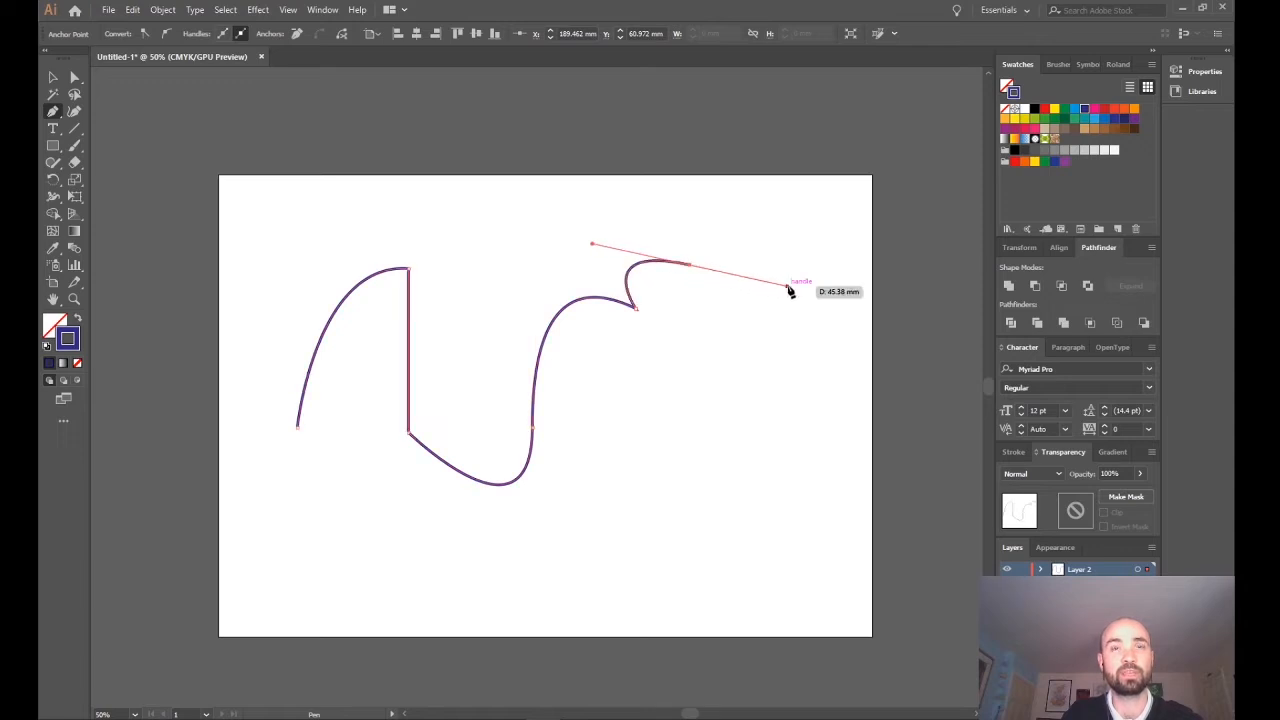
pyautogui.moveTo(585, 335); pyautogui.dragTo(585, 334)
pyautogui.click(635, 359)
pyautogui.moveTo(642, 423); pyautogui.dragTo(585, 409)
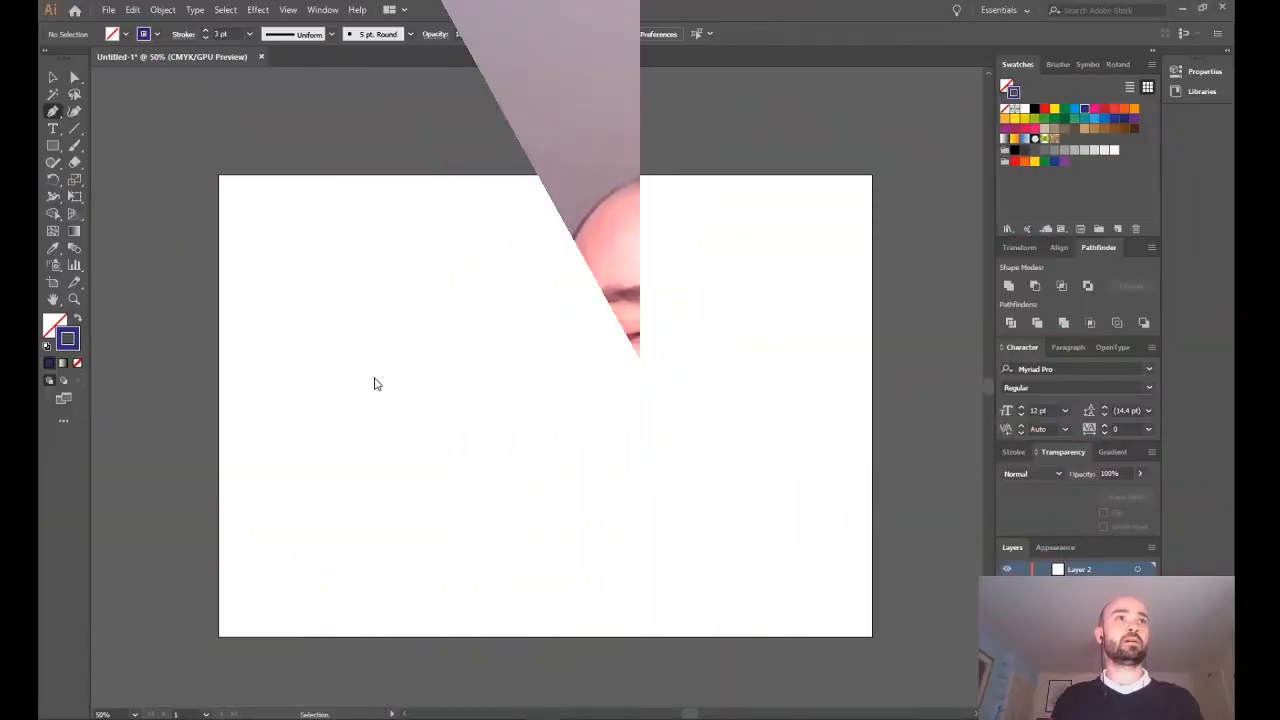
# Step: Draw an open angular path of eleven straight segments constrained to 45° and 90° with the Pen tool, and deselect it
pyautogui.click(343, 446)
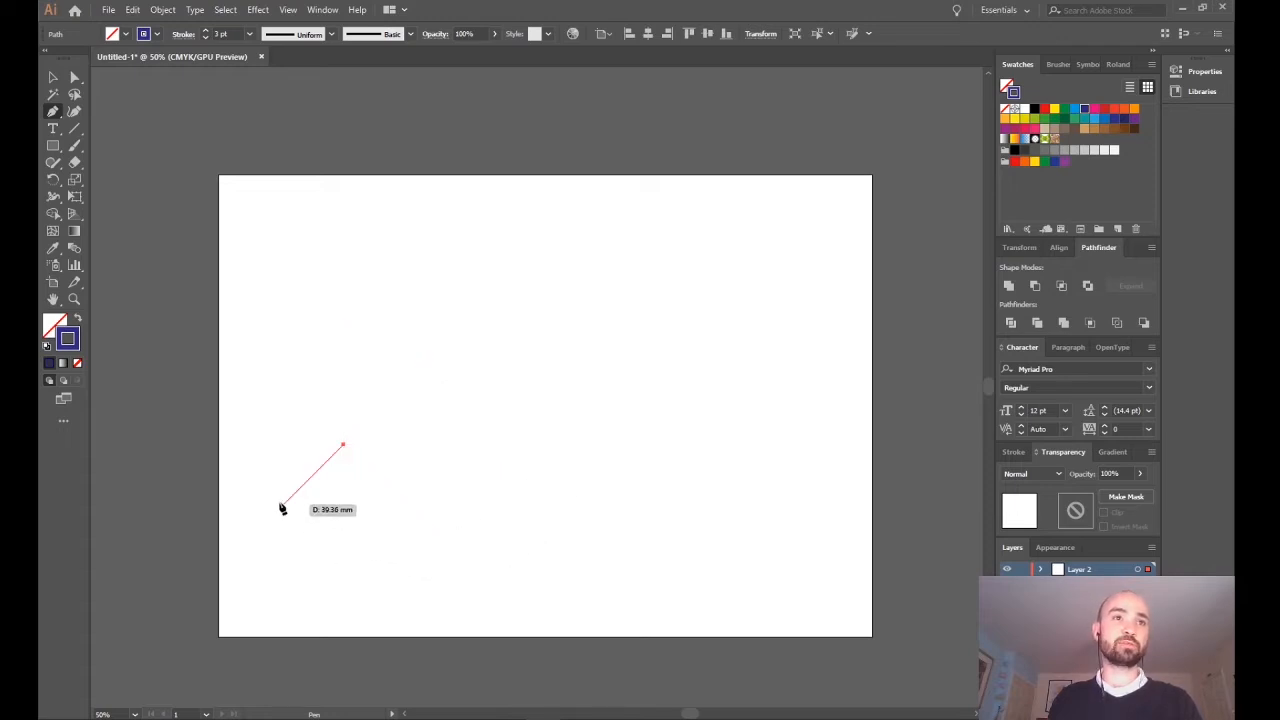
pyautogui.keyDown('shift'); pyautogui.click(343, 314); pyautogui.keyUp('shift')
pyautogui.keyDown('shift'); pyautogui.click(409, 248); pyautogui.keyUp('shift')
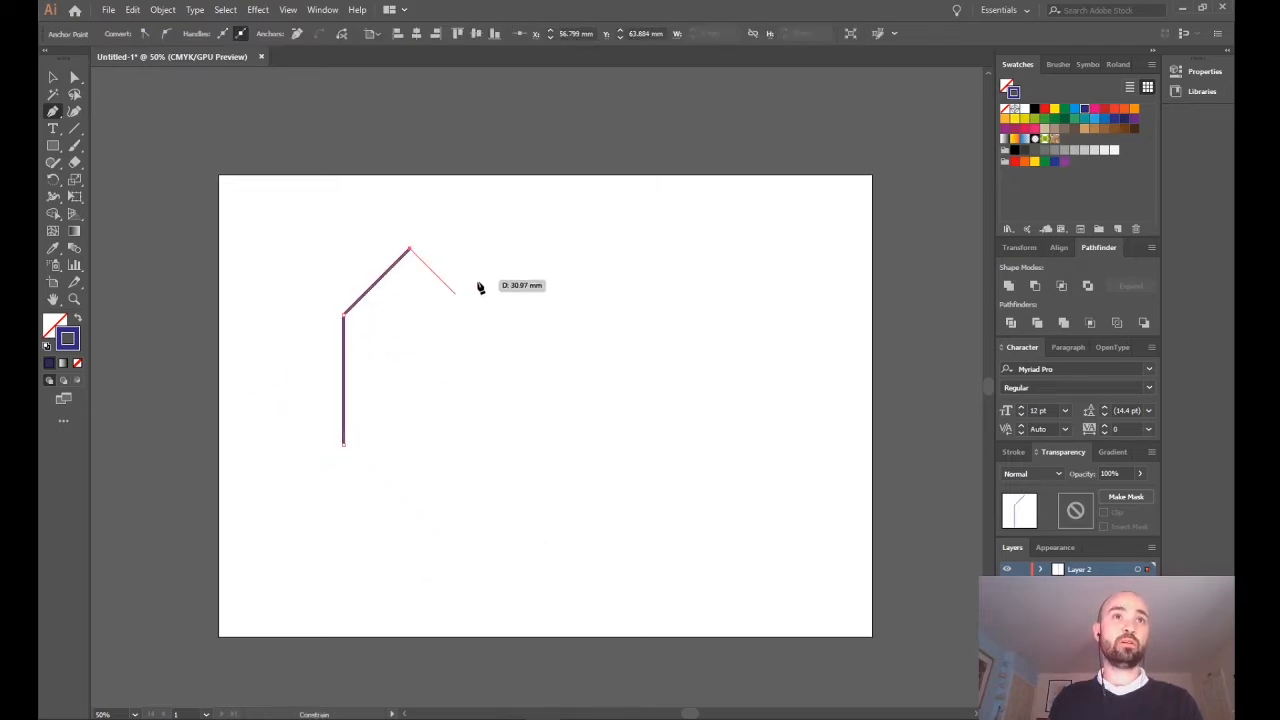
pyautogui.keyDown('shift'); pyautogui.click(569, 248); pyautogui.keyUp('shift')
pyautogui.keyDown('shift'); pyautogui.click(569, 391); pyautogui.keyUp('shift')
pyautogui.keyDown('shift'); pyautogui.click(522, 391); pyautogui.keyUp('shift')
pyautogui.keyDown('shift'); pyautogui.click(526, 319); pyautogui.keyUp('shift')
pyautogui.keyDown('shift'); pyautogui.click(454, 385); pyautogui.keyUp('shift')
pyautogui.keyDown('shift'); pyautogui.click(454, 485); pyautogui.keyUp('shift')
pyautogui.keyDown('shift'); pyautogui.click(624, 485); pyautogui.keyUp('shift')
pyautogui.keyDown('shift'); pyautogui.click(624, 280); pyautogui.keyUp('shift')
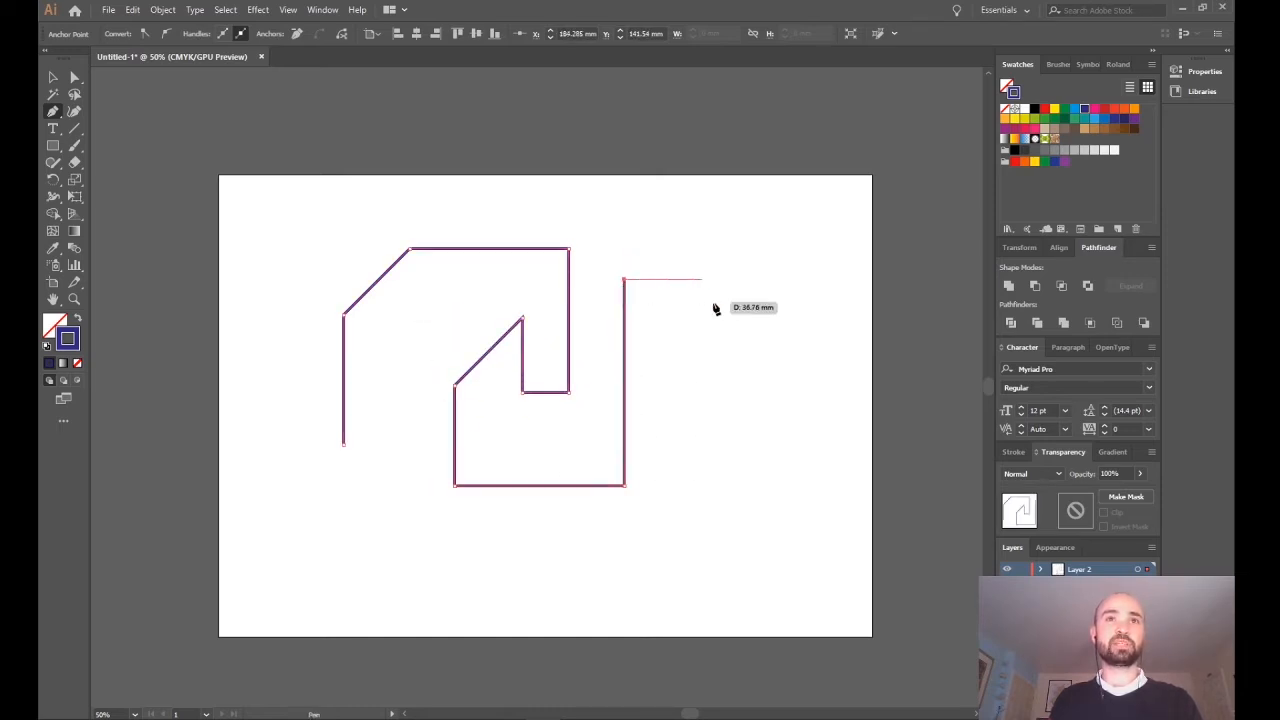
pyautogui.keyDown('shift'); pyautogui.click(718, 280); pyautogui.keyUp('shift')
pyautogui.press('v')
pyautogui.click(705, 385)
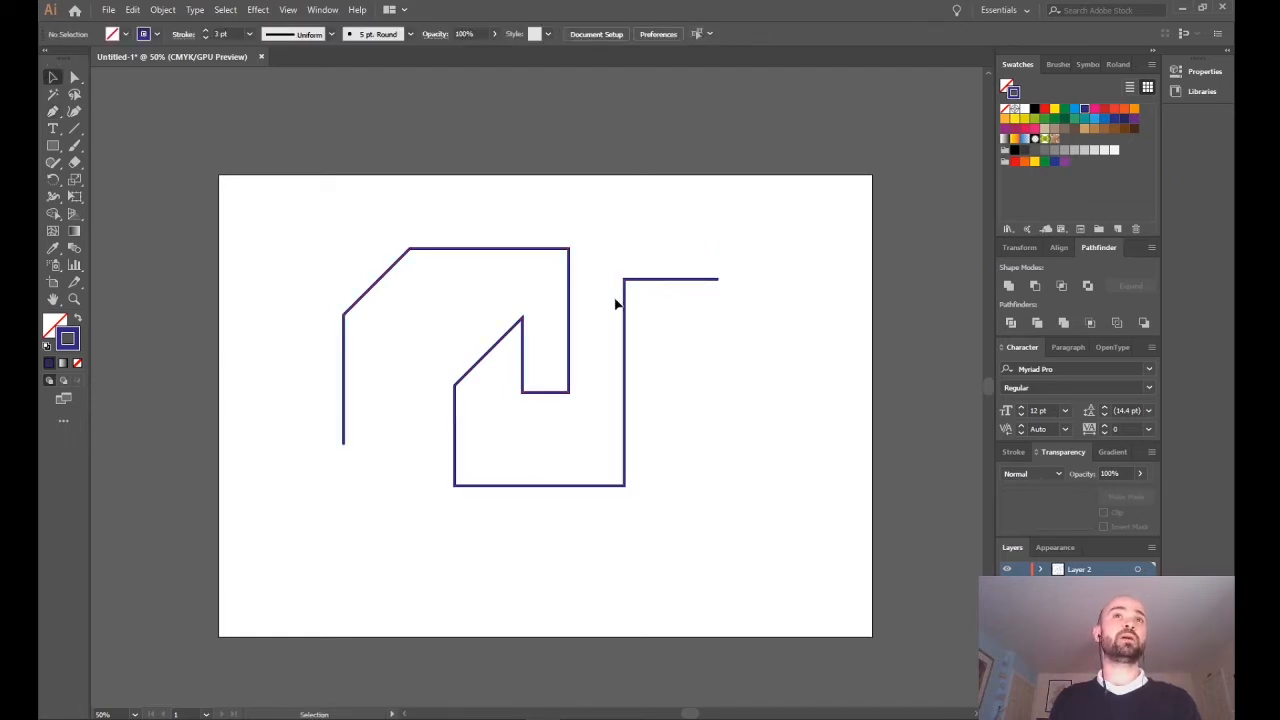
# Step: Examine the construction guide angle values in the Smart Guides preferences and close the dialog
pyautogui.click(133, 10)
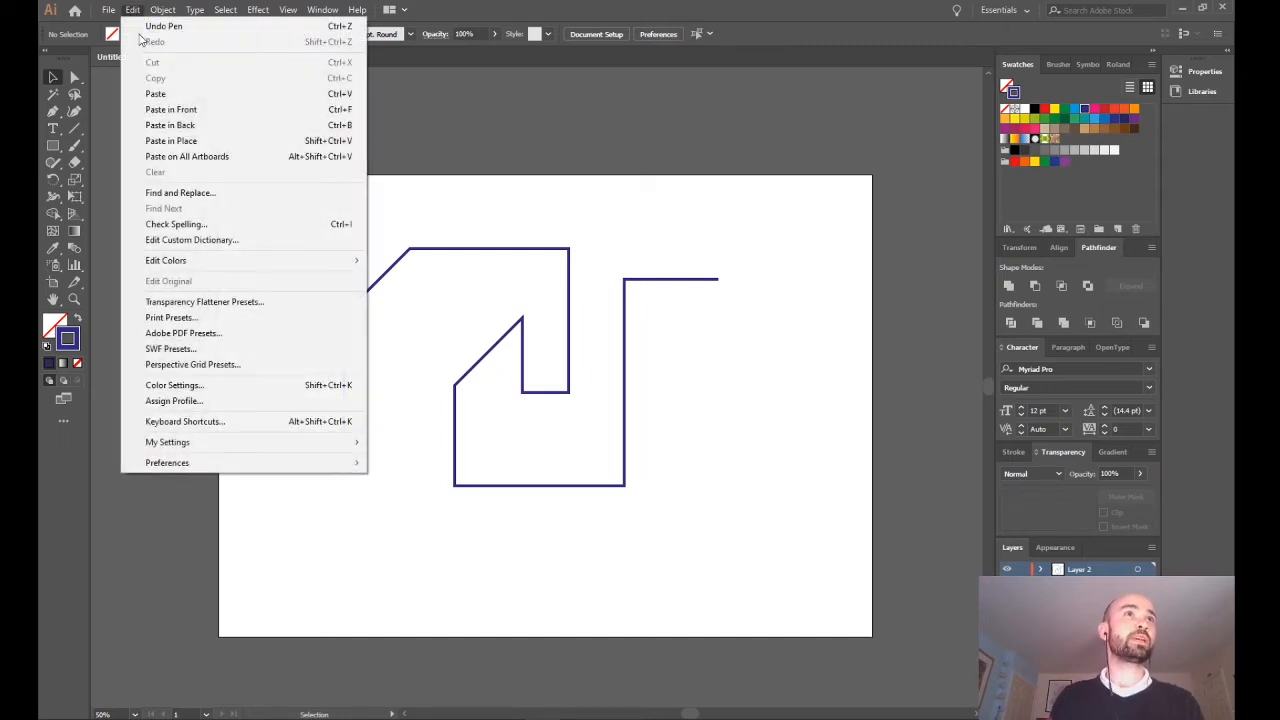
pyautogui.moveTo(257, 470)
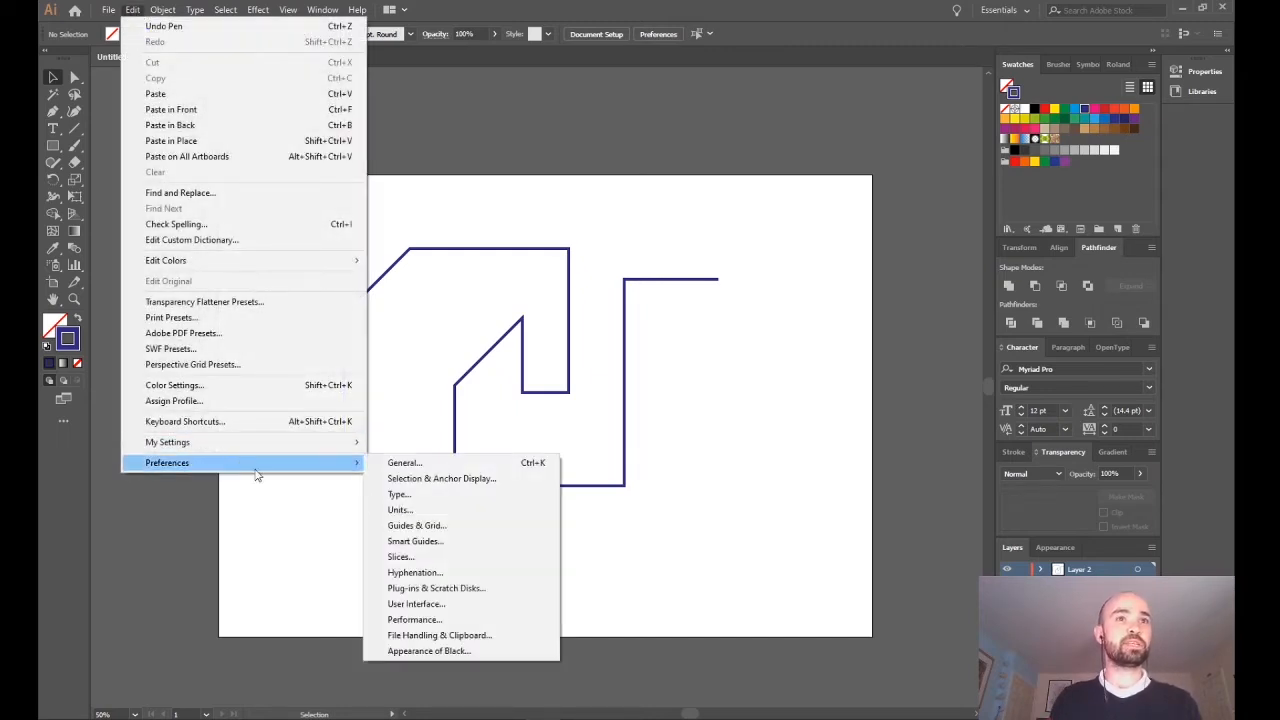
pyautogui.click(441, 545)
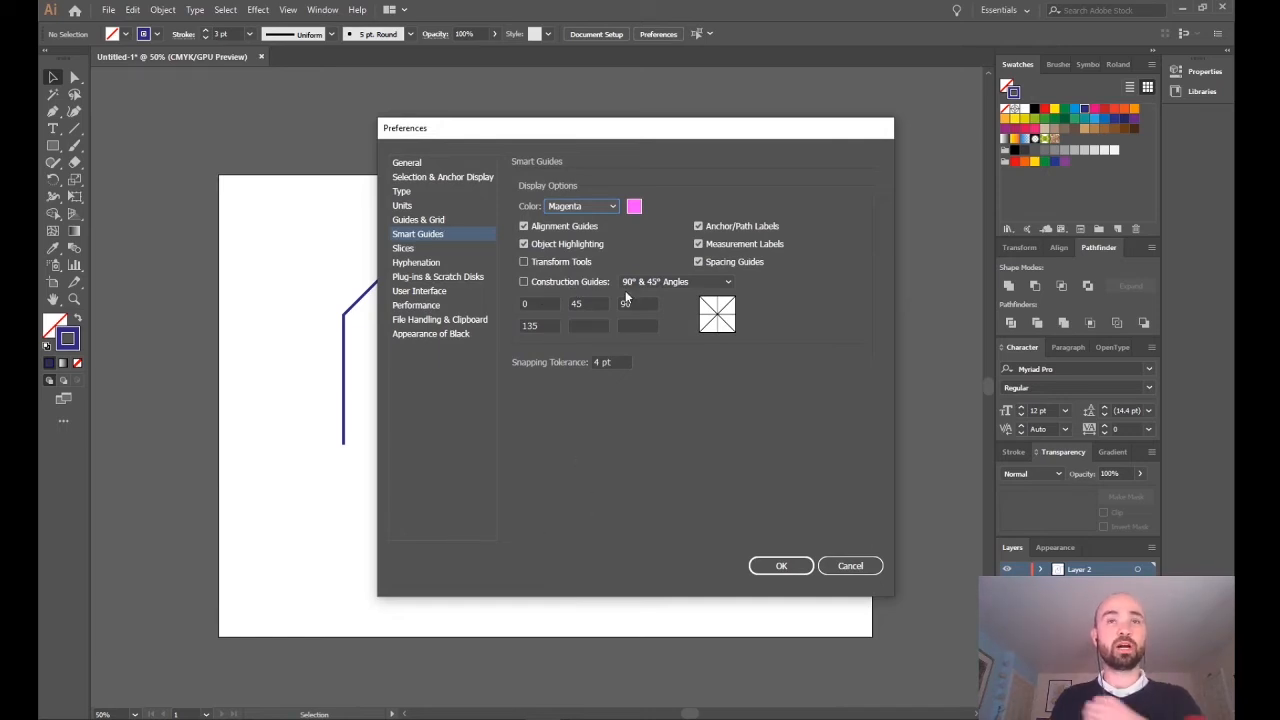
pyautogui.click(547, 306)
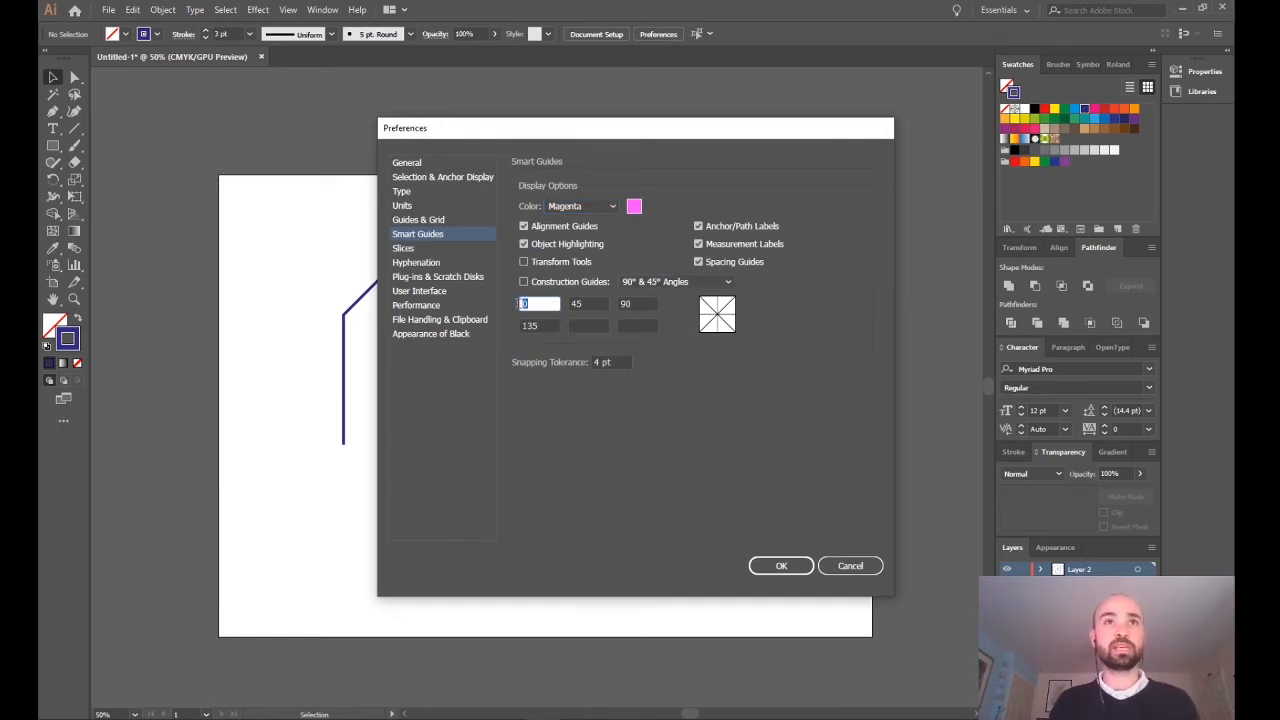
pyautogui.click(589, 303)
pyautogui.click(638, 304)
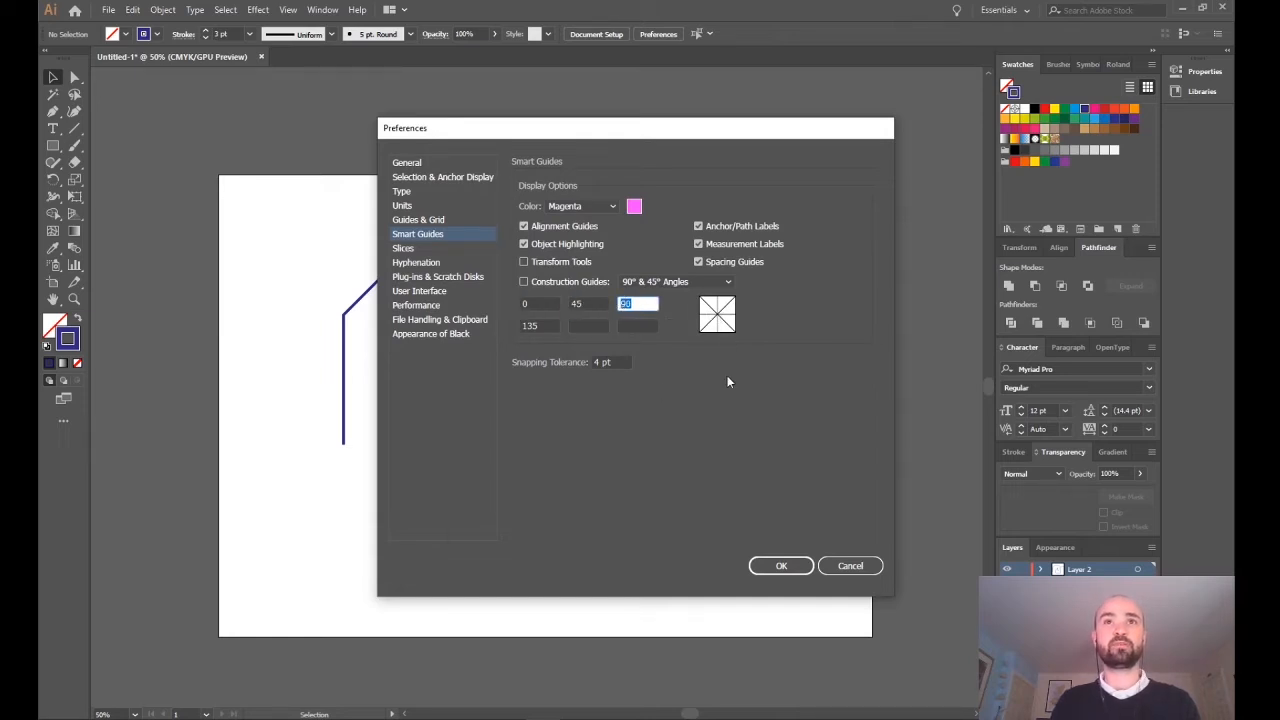
pyautogui.click(786, 567)
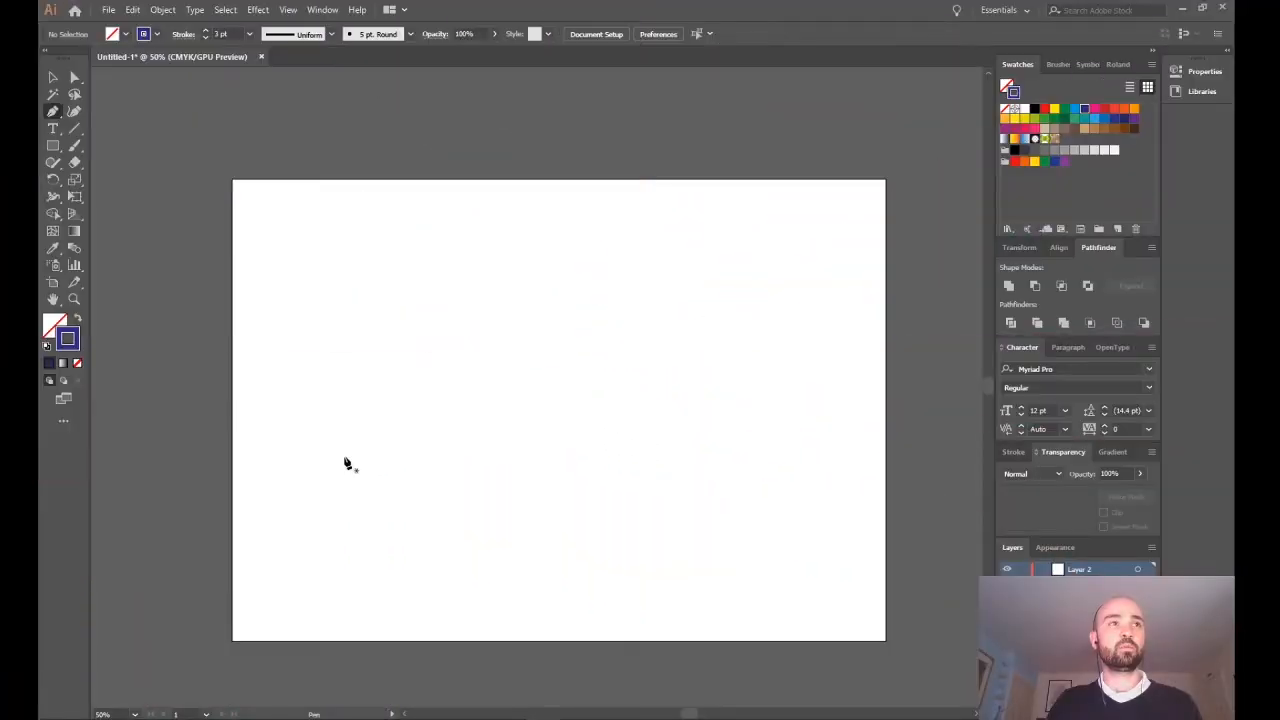
# Step: Draw a curve up from the artboard's lower-left area, adjust its handles, and shorten only the outgoing handle while keeping it horizontal
pyautogui.click(343, 456)
pyautogui.moveTo(390, 308); pyautogui.dragTo(483, 316)
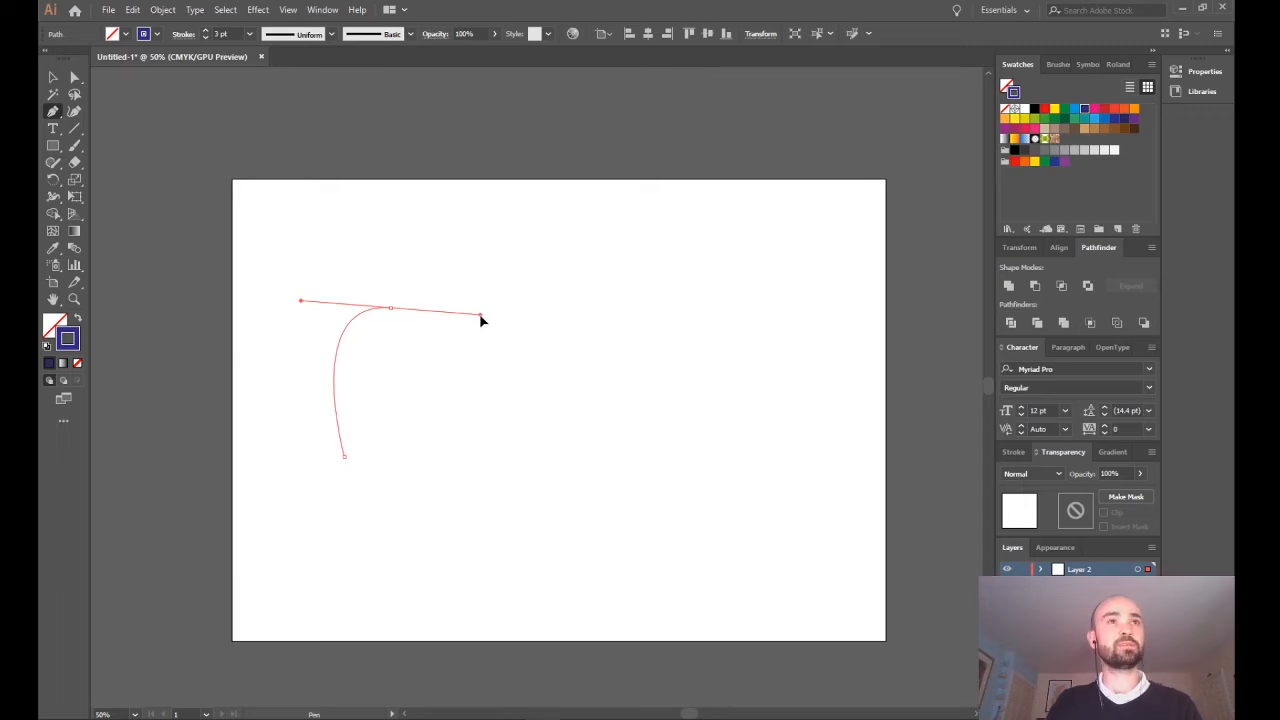
pyautogui.moveTo(481, 317); pyautogui.dragTo(450, 314)
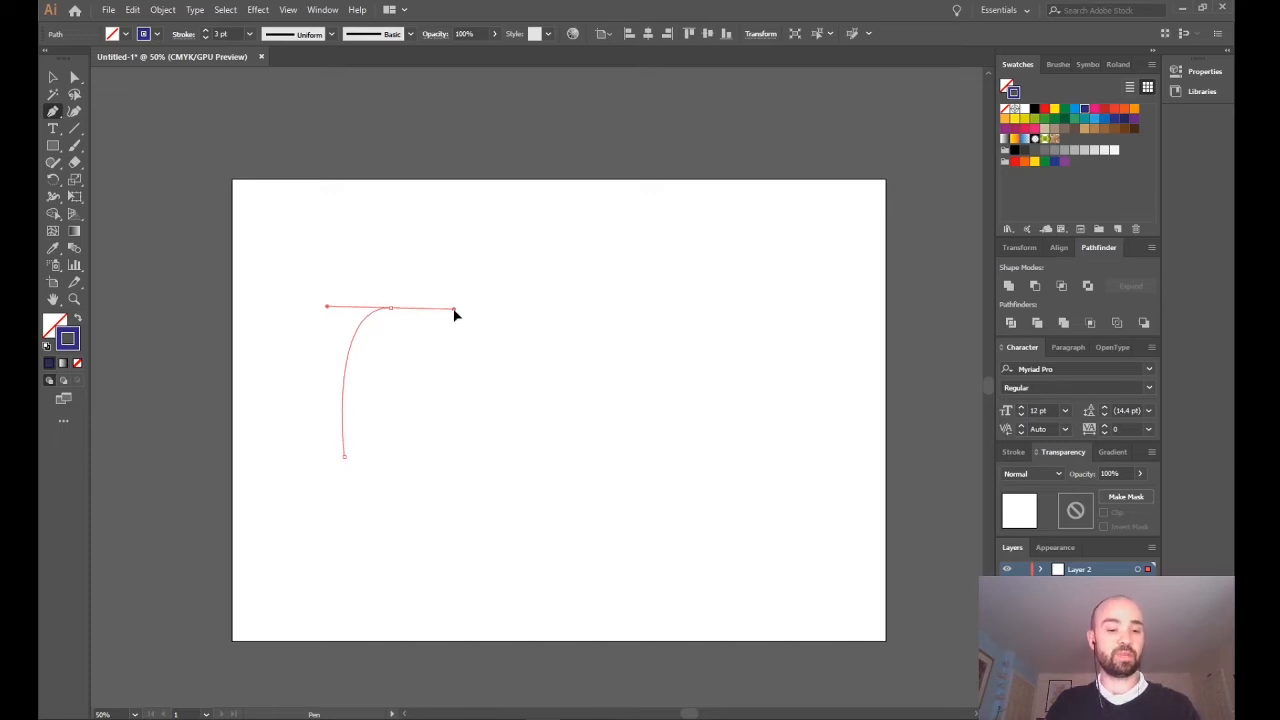
pyautogui.moveTo(455, 316); pyautogui.dragTo(508, 315)
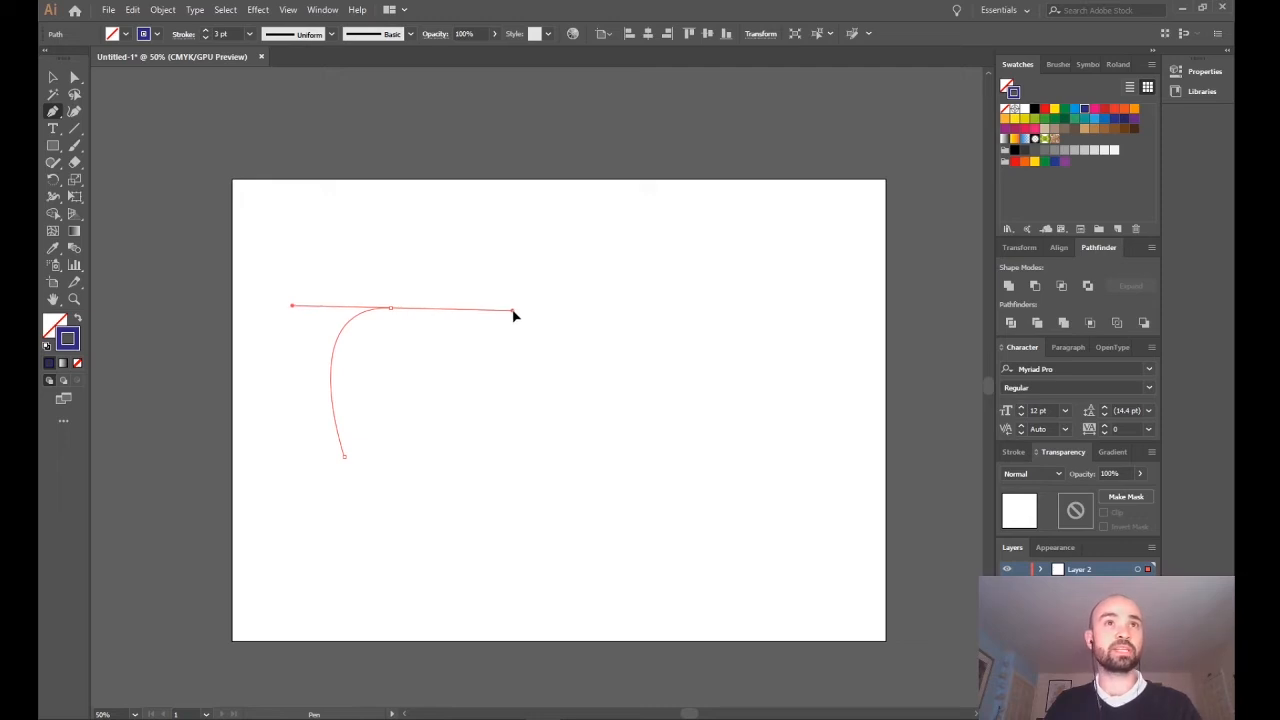
pyautogui.moveTo(583, 318); pyautogui.dragTo(445, 320)
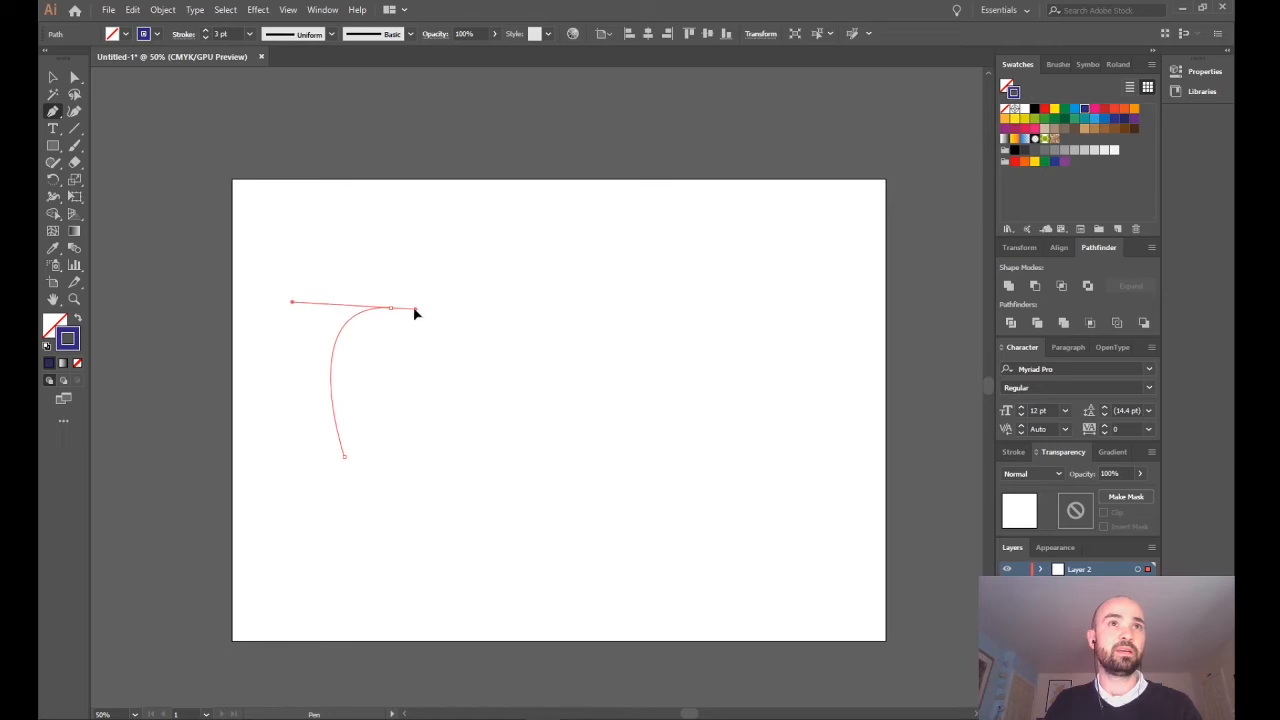
pyautogui.moveTo(414, 308); pyautogui.dragTo(412, 308)
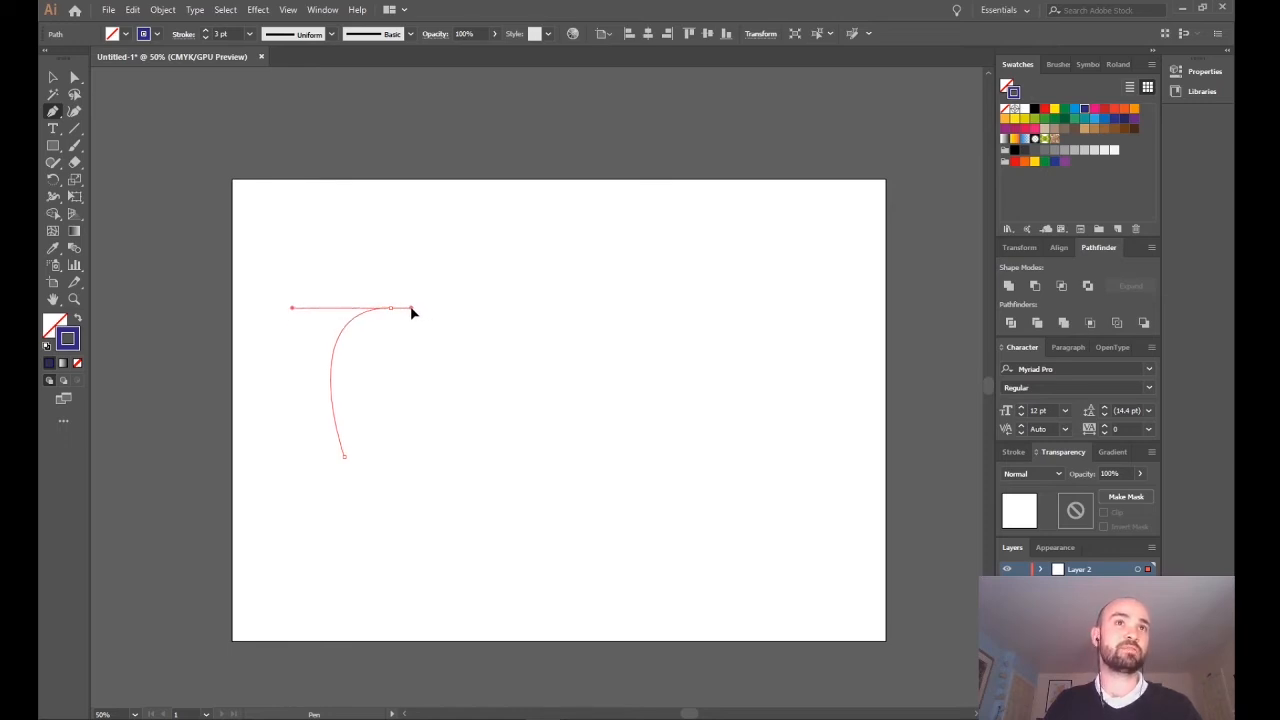
pyautogui.moveTo(414, 308); pyautogui.dragTo(413, 308)
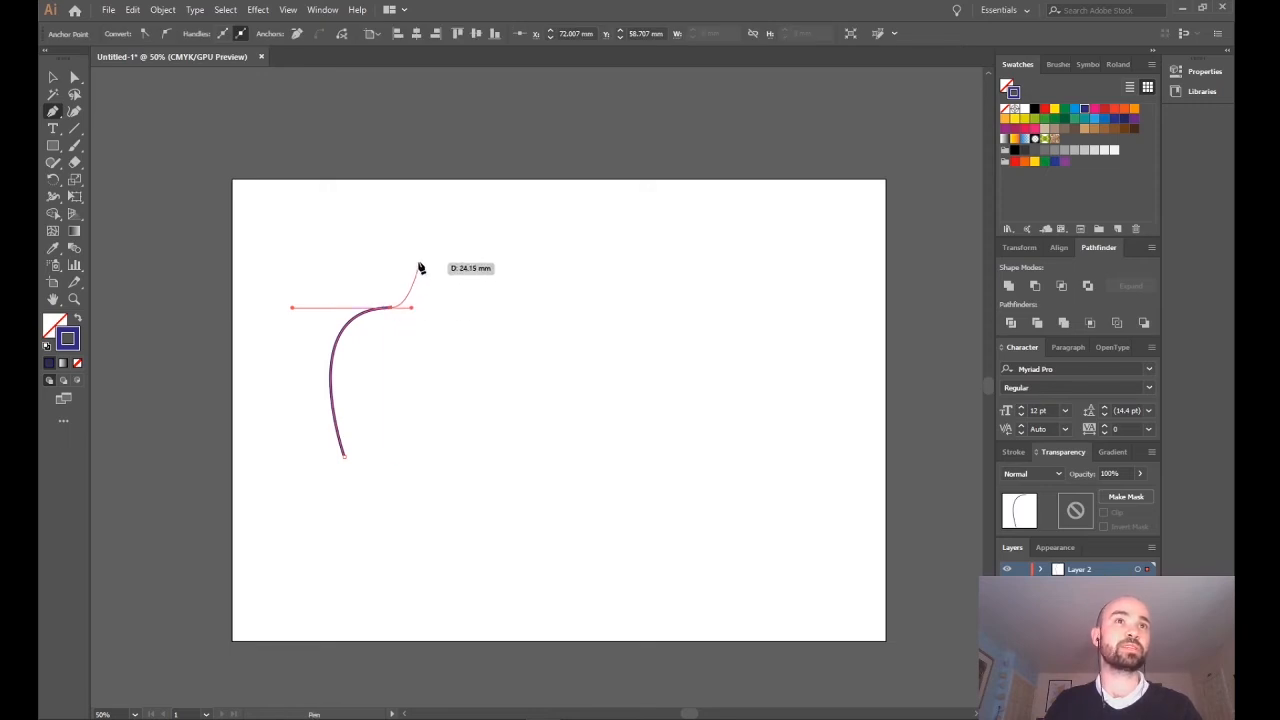
# Step: Continue the path clockwise with curved segments, lengthening the upper-right anchor's outgoing handle to shape the large bend back inward
pyautogui.moveTo(414, 249); pyautogui.dragTo(390, 231)
pyautogui.moveTo(628, 257); pyautogui.dragTo(642, 280)
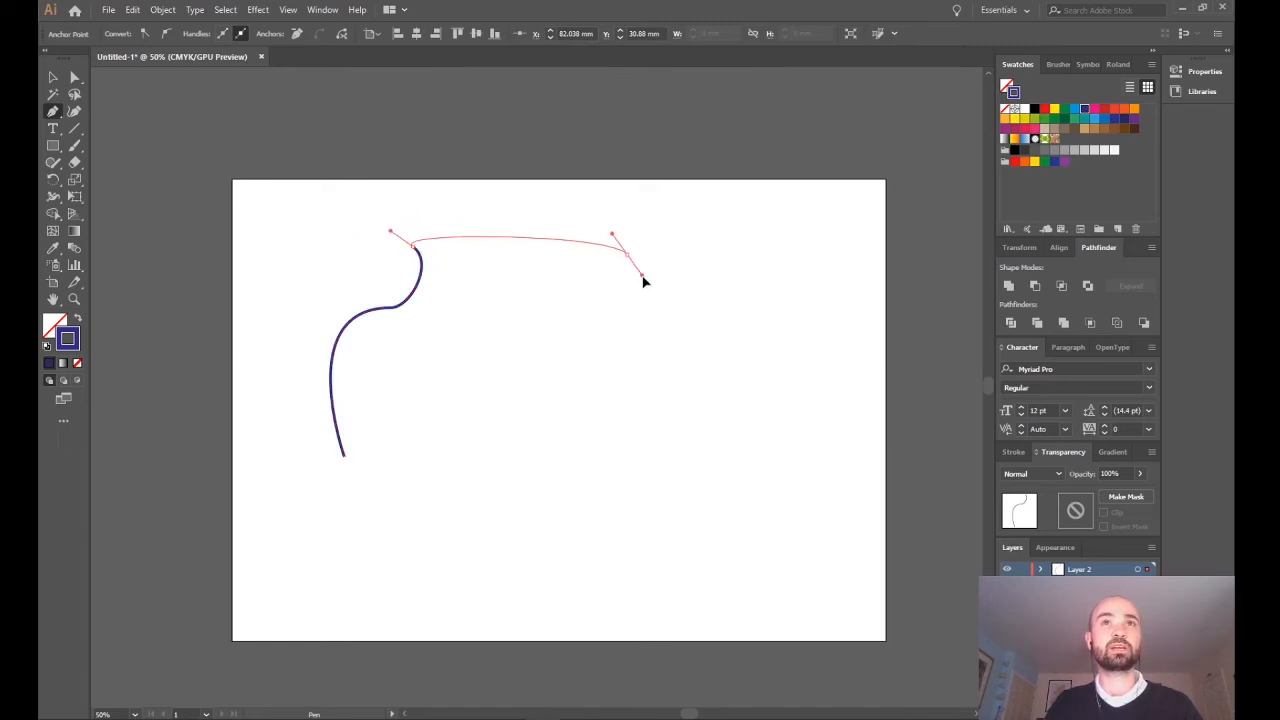
pyautogui.moveTo(733, 450); pyautogui.dragTo(709, 374)
pyautogui.moveTo(763, 467); pyautogui.dragTo(764, 464)
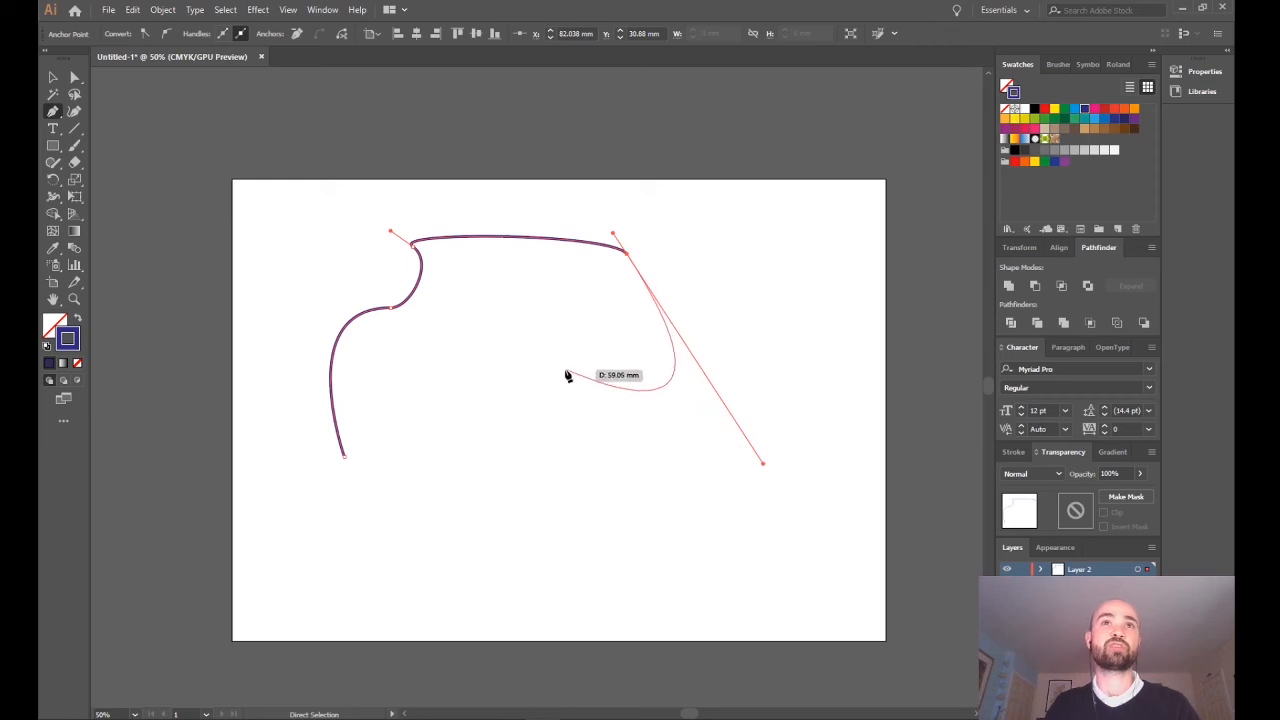
pyautogui.moveTo(495, 406); pyautogui.dragTo(401, 377)
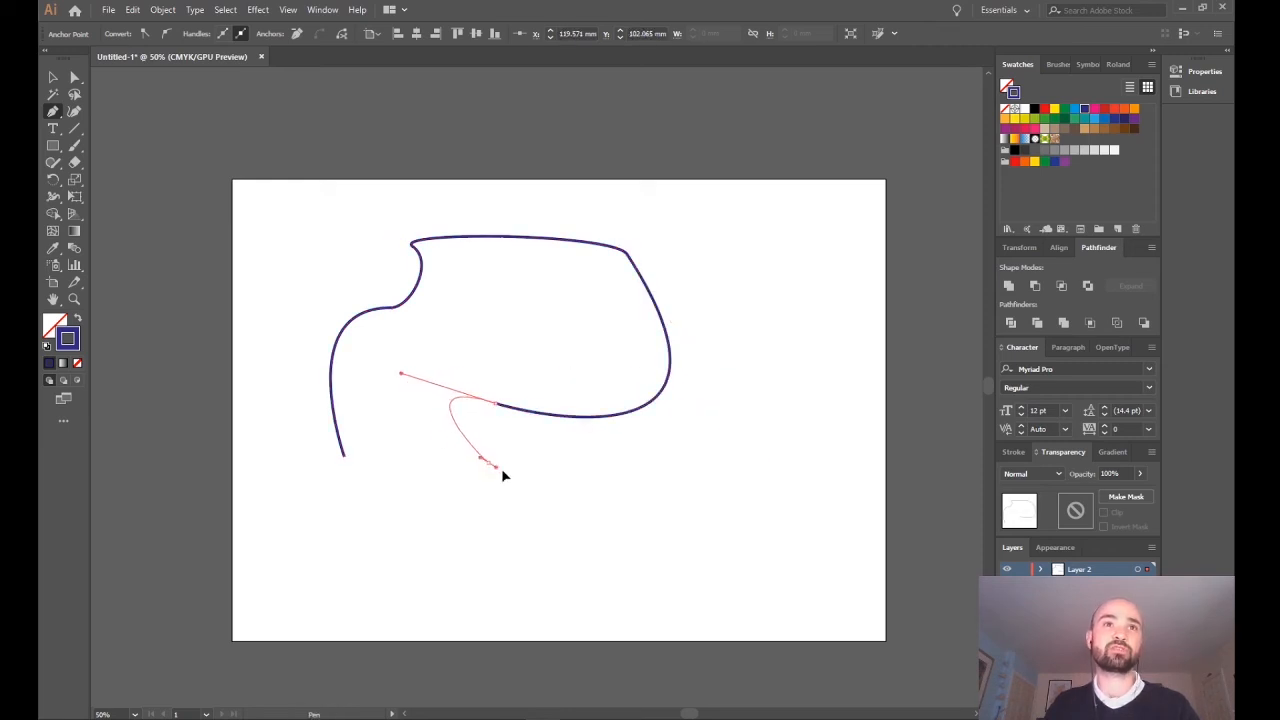
pyautogui.moveTo(554, 481); pyautogui.dragTo(554, 481)
pyautogui.click(642, 466)
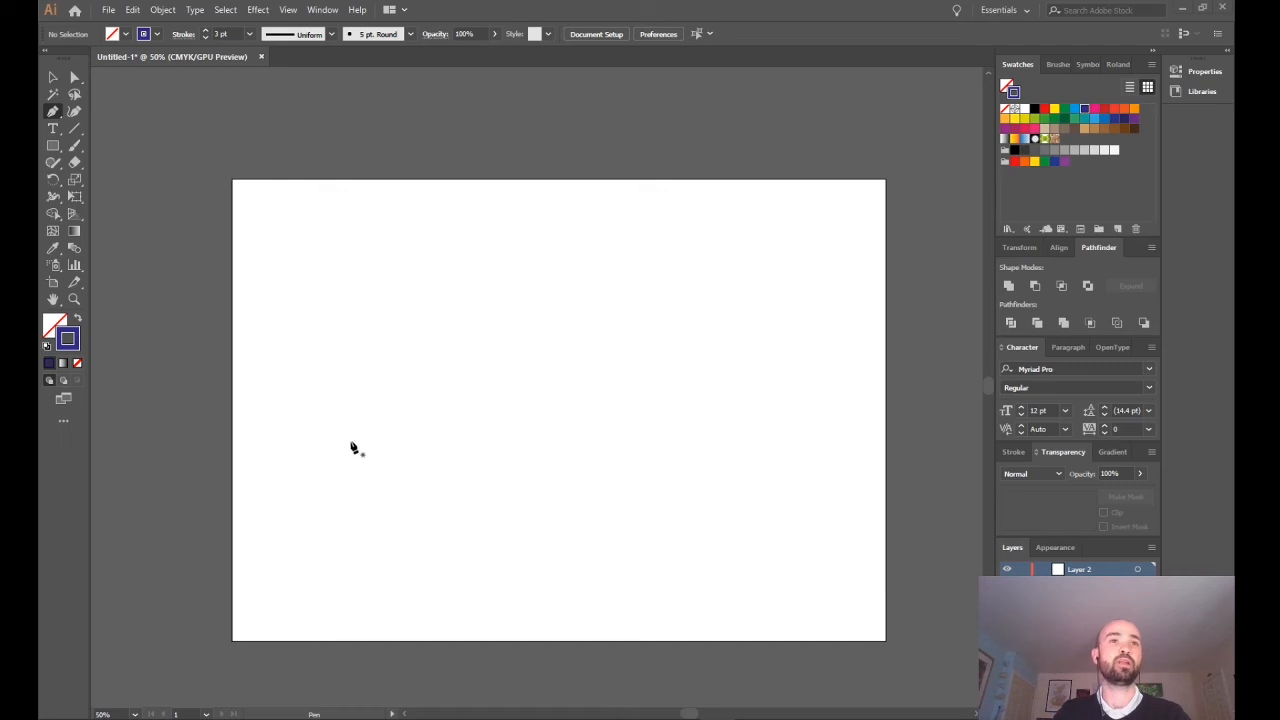
# Step: Draw a new cloud-like path of three arcs, breaking the outgoing handle at each anchor to form sharp cusps
pyautogui.click(328, 436)
pyautogui.moveTo(387, 297); pyautogui.dragTo(454, 298)
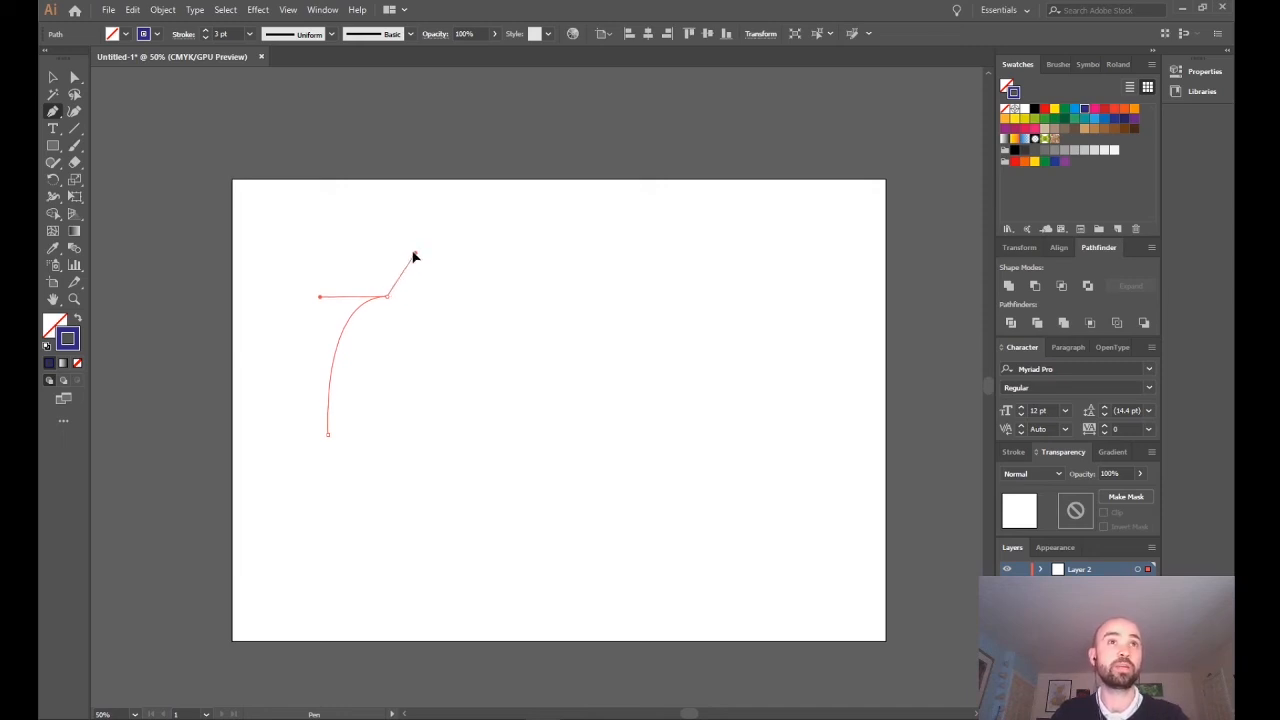
pyautogui.moveTo(515, 244); pyautogui.dragTo(565, 313)
pyautogui.moveTo(557, 183); pyautogui.dragTo(557, 183)
pyautogui.moveTo(626, 302)
pyautogui.mouseDown()
pyautogui.moveTo(640, 297)
pyautogui.moveTo(609, 315)
pyautogui.mouseUp()
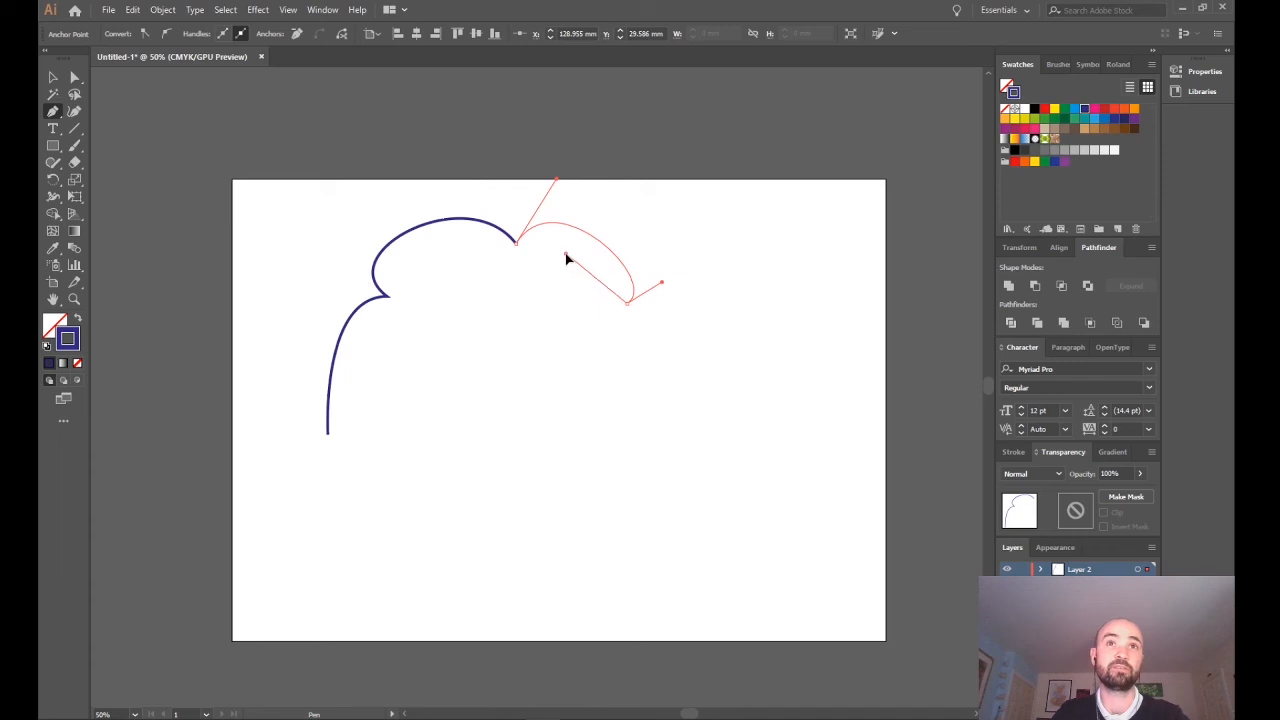
pyautogui.moveTo(937, 265); pyautogui.dragTo(937, 263)
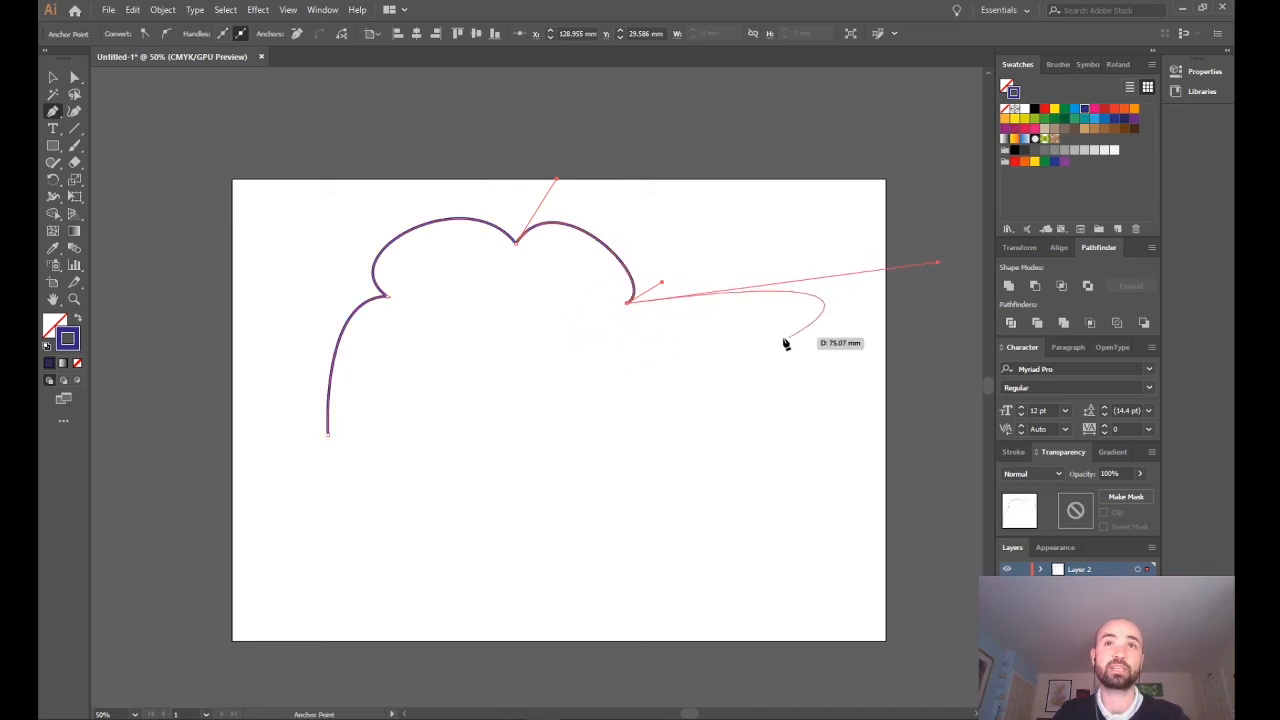
# Step: Add a wide curve looping back beneath the cloud path, redirect its end handle, and draw a small arc inward
pyautogui.moveTo(655, 421); pyautogui.dragTo(589, 393)
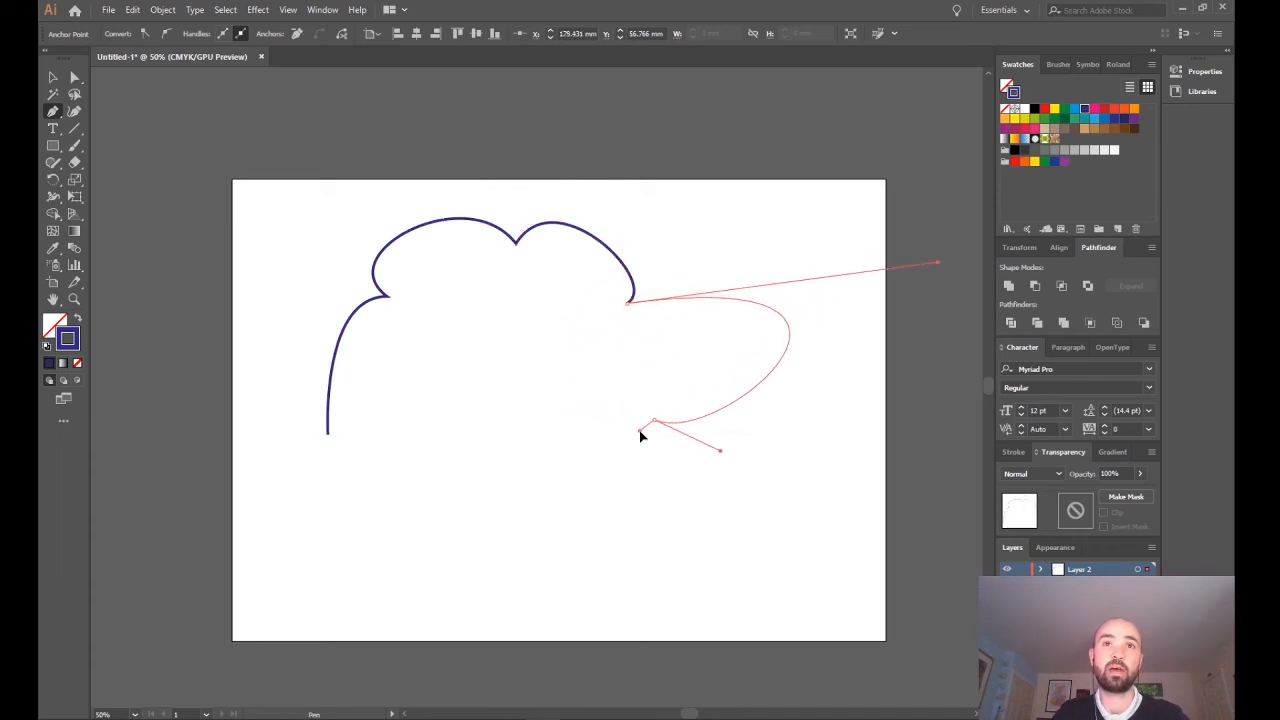
pyautogui.moveTo(651, 469); pyautogui.dragTo(651, 465)
pyautogui.moveTo(575, 420); pyautogui.dragTo(483, 457)
pyautogui.moveTo(484, 455); pyautogui.dragTo(484, 455)
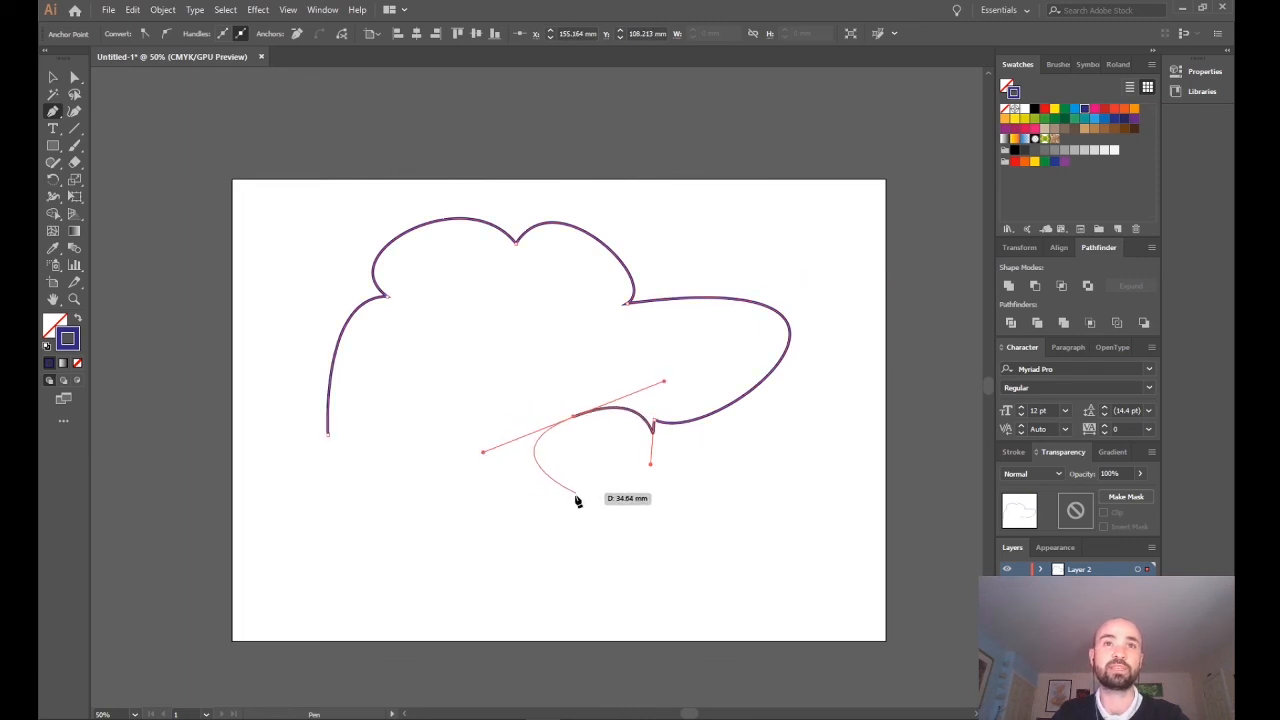